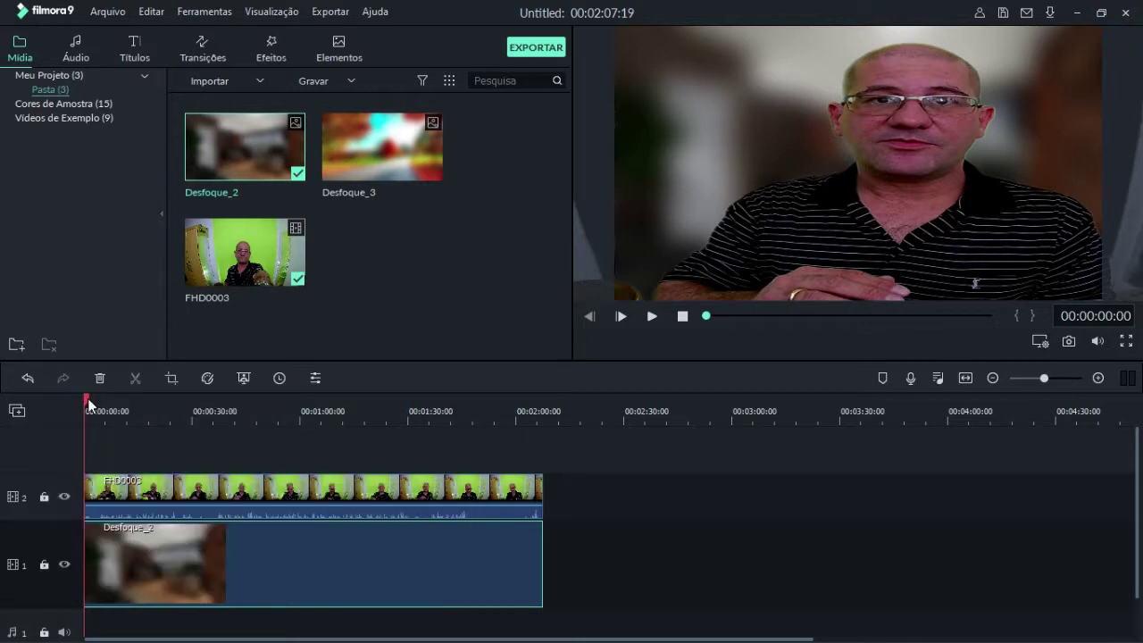
Scrub through the first seconds of the timeline, return the playhead to the start, and open the video export window
mouse_move(86, 404)
left_mouse_down()
mouse_move(515, 421)
mouse_move(100, 415)
left_mouse_up()
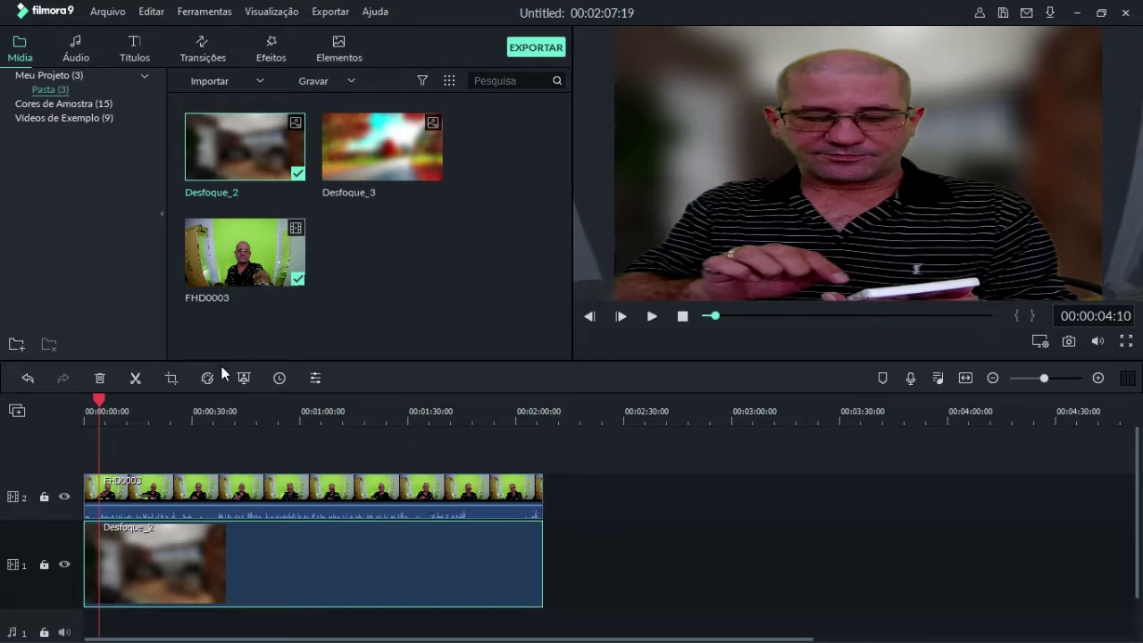
left_click_drag(99, 401, 84, 402)
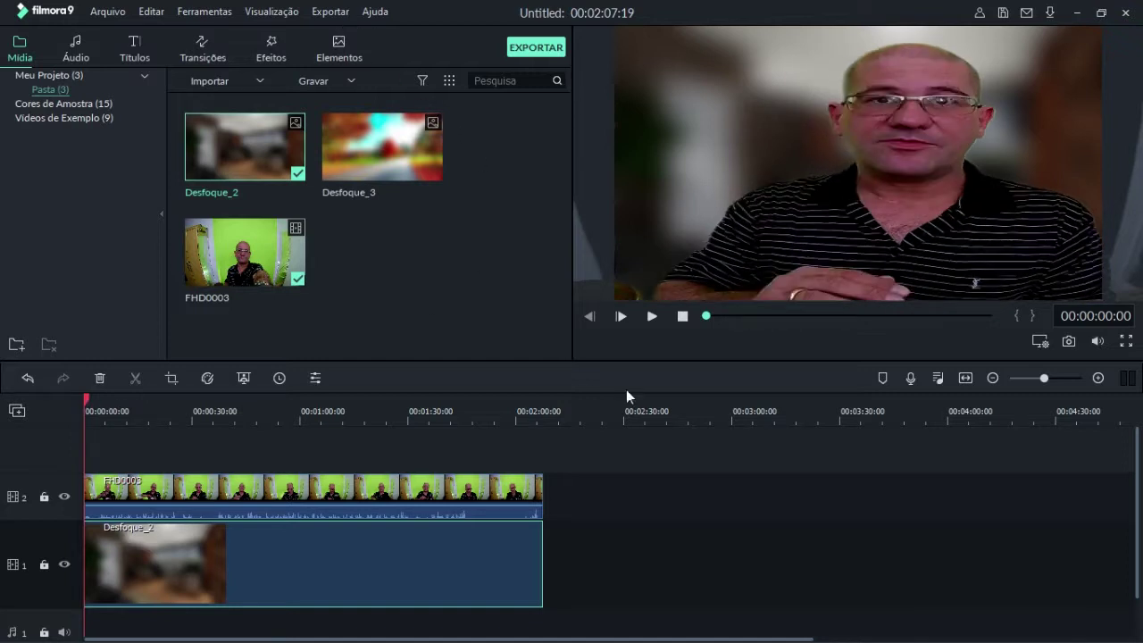
left_click(331, 13)
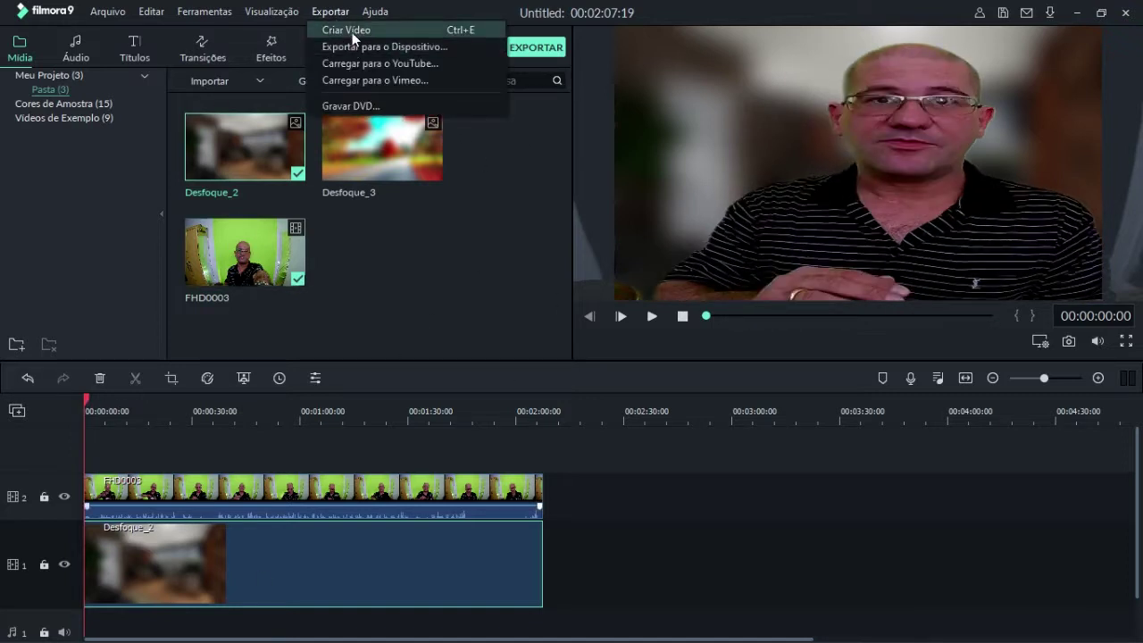
left_click(352, 33)
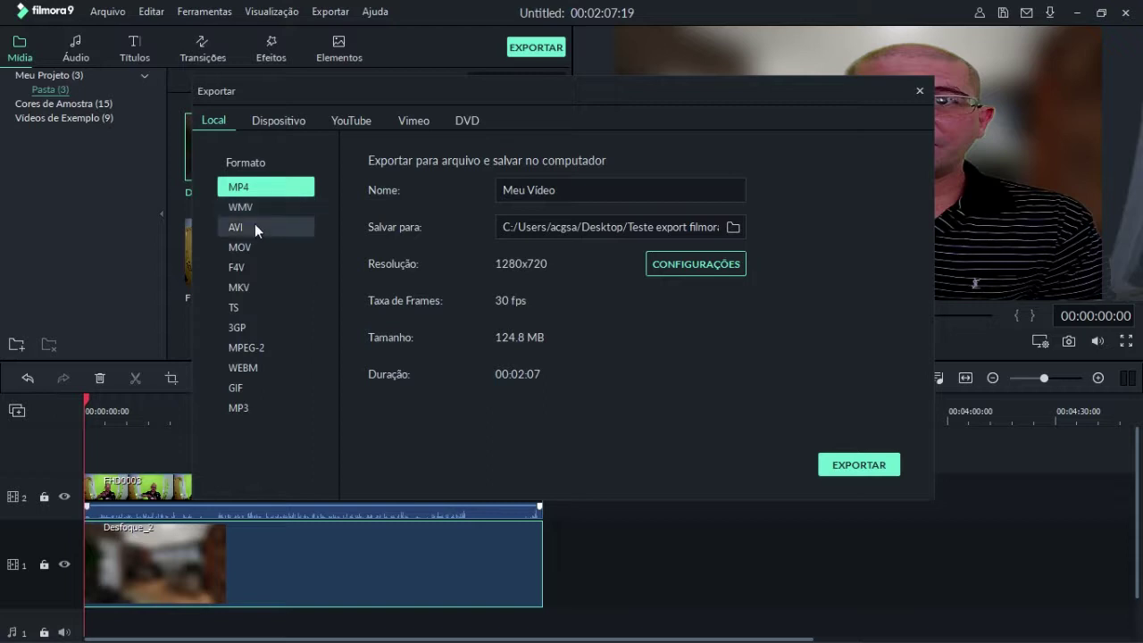
Review the export options for devices, YouTube, Vimeo and DVD, and return to the local file export options
left_click(268, 118)
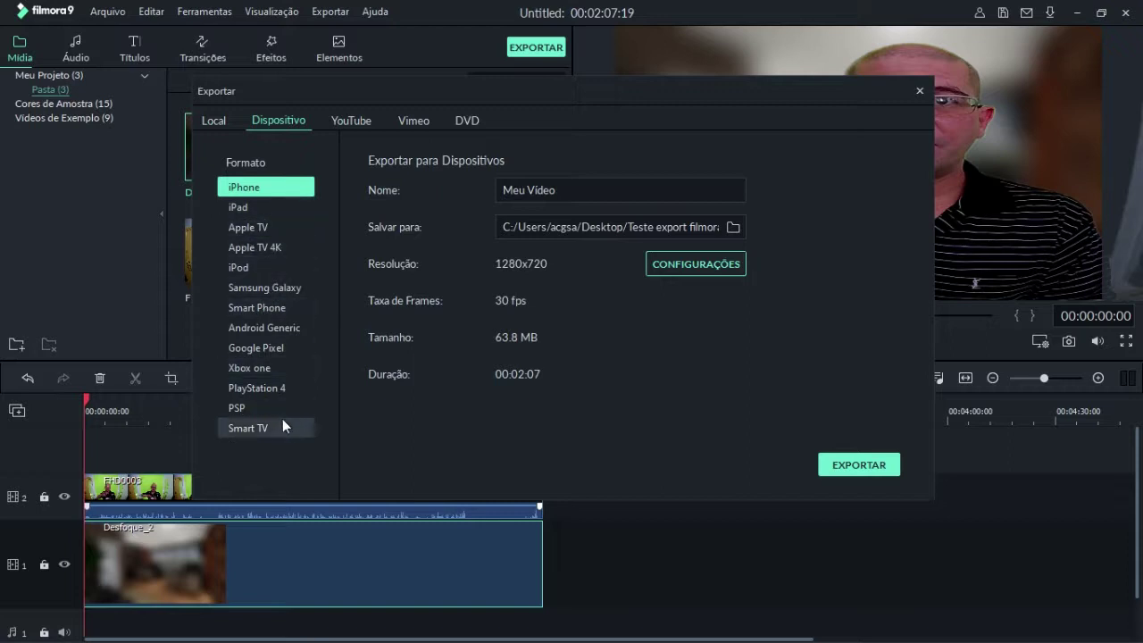
left_click(352, 122)
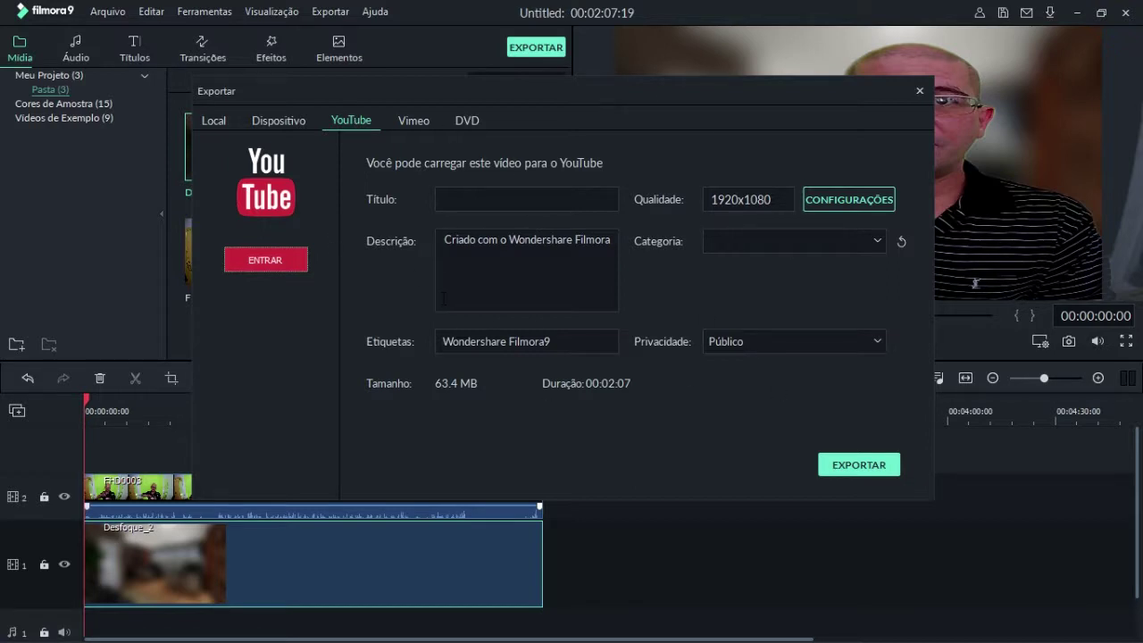
left_click(414, 119)
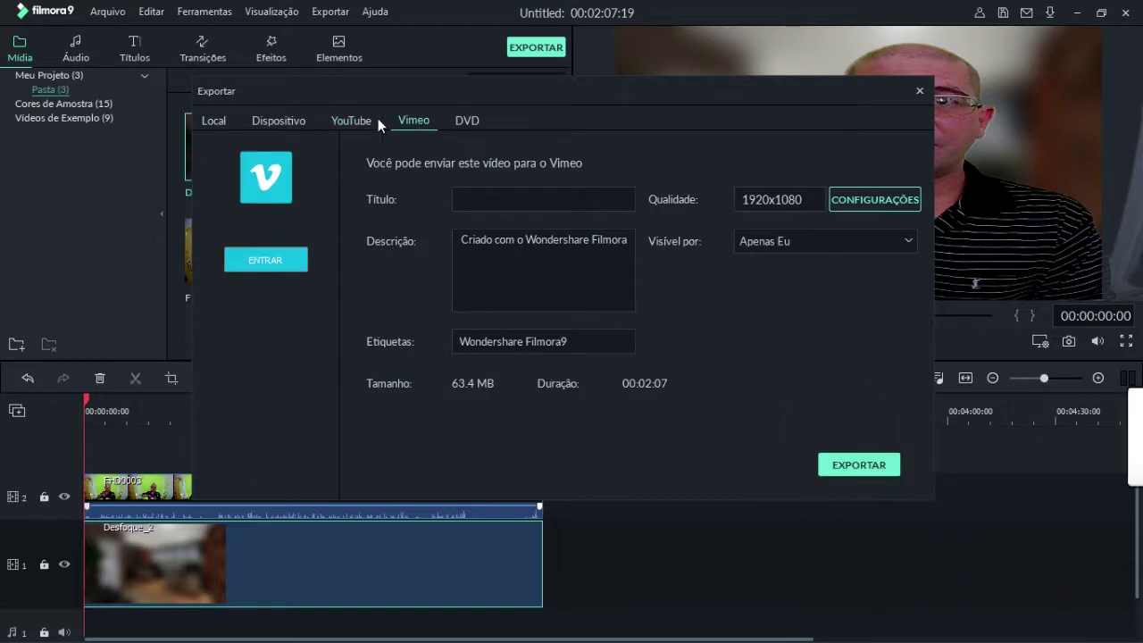
left_click(469, 122)
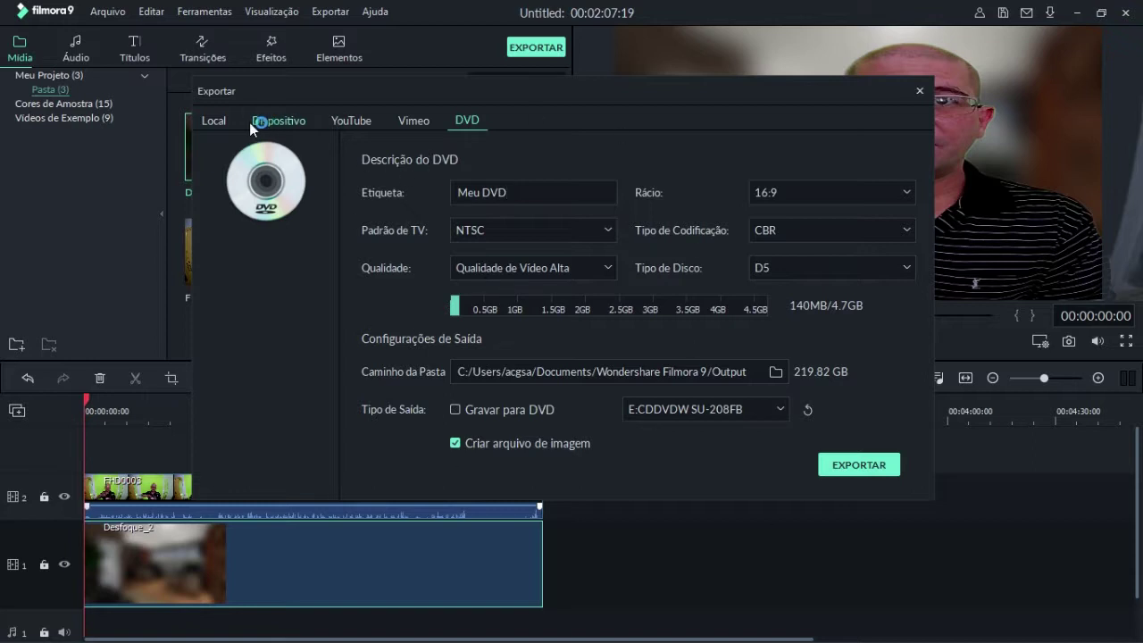
left_click(216, 120)
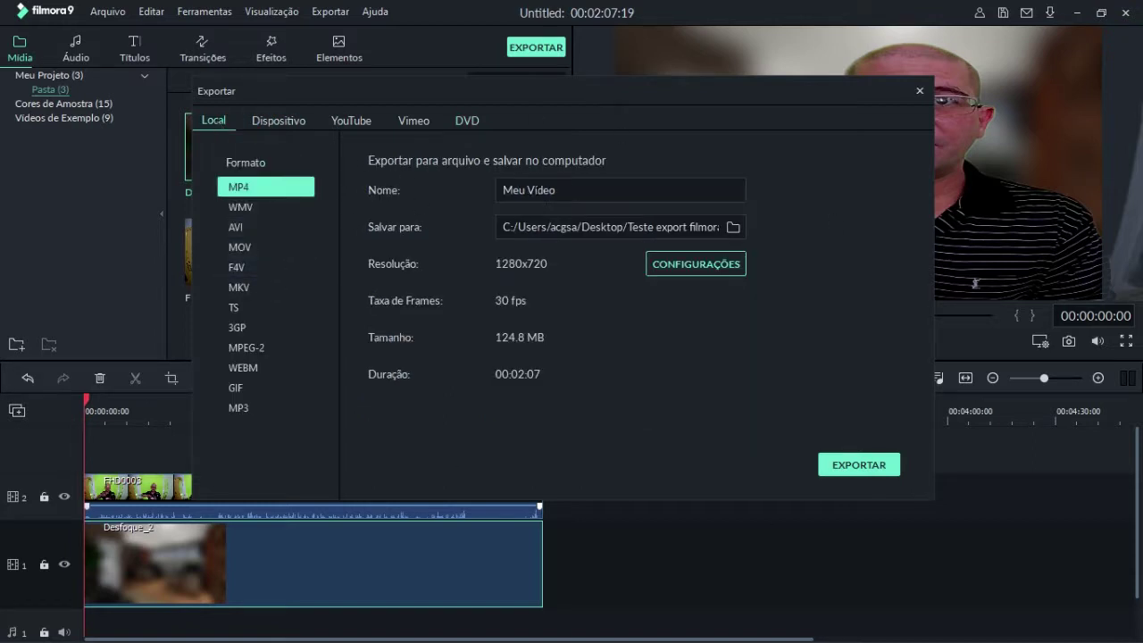
Name the exported video "Teste Exportacao video filmora"
left_click_drag(616, 190, 447, 194)
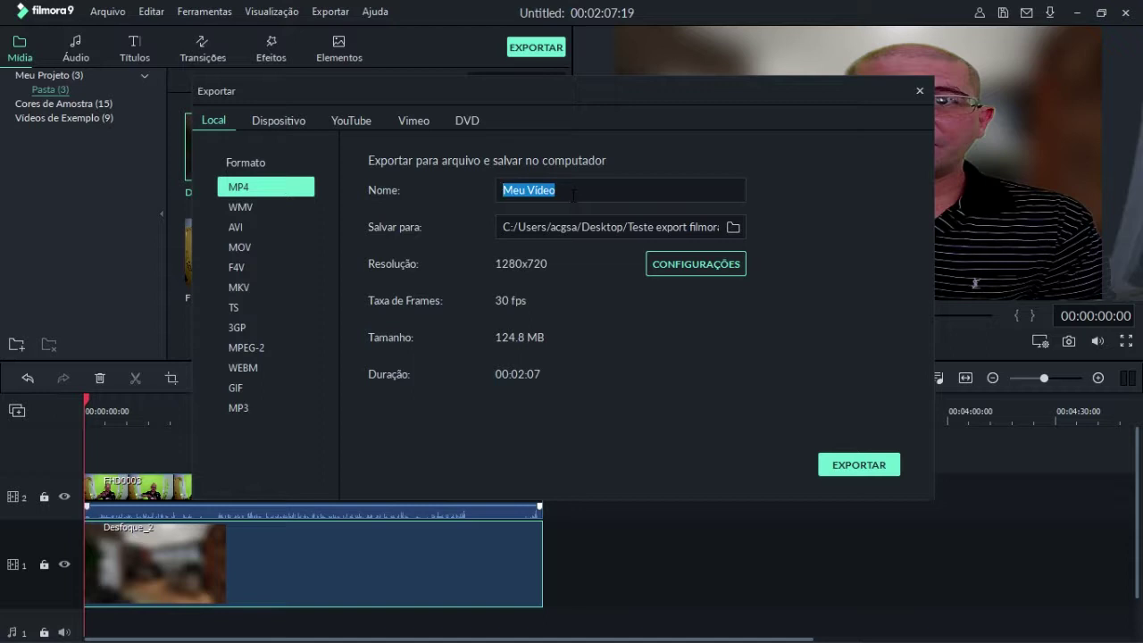
type("Teste ")
type("up")
key("BackSpace")
key("BackSpace")
type("Exportacao video ")
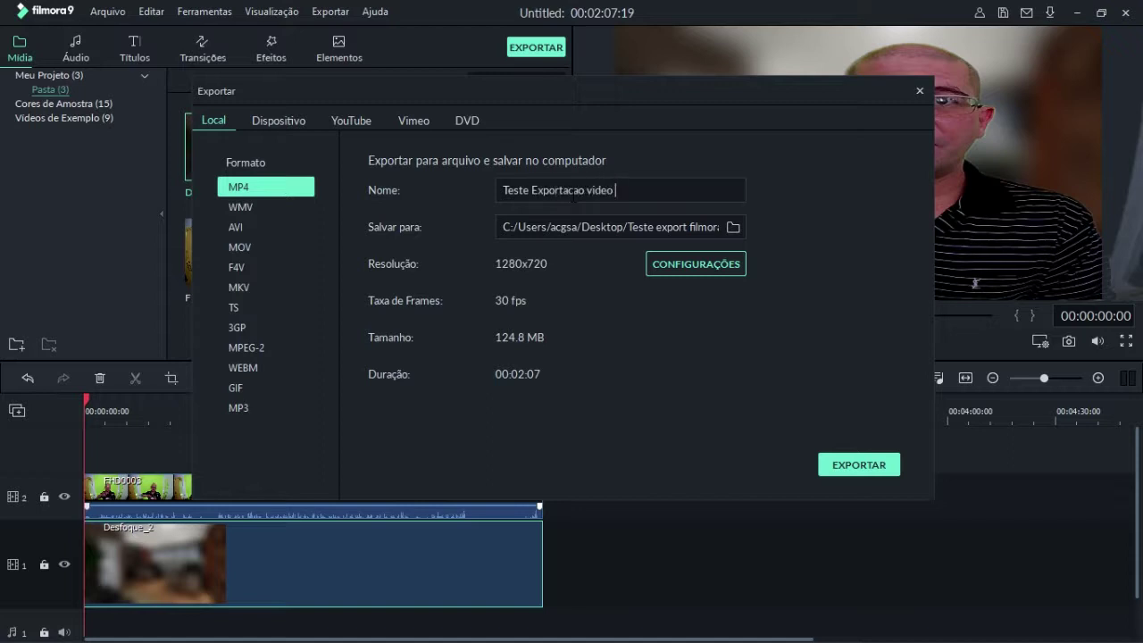
type("filmora")
Choose the "Teste export filmora" folder in Área de Trabalho as the destination for the exported video
left_click(739, 229)
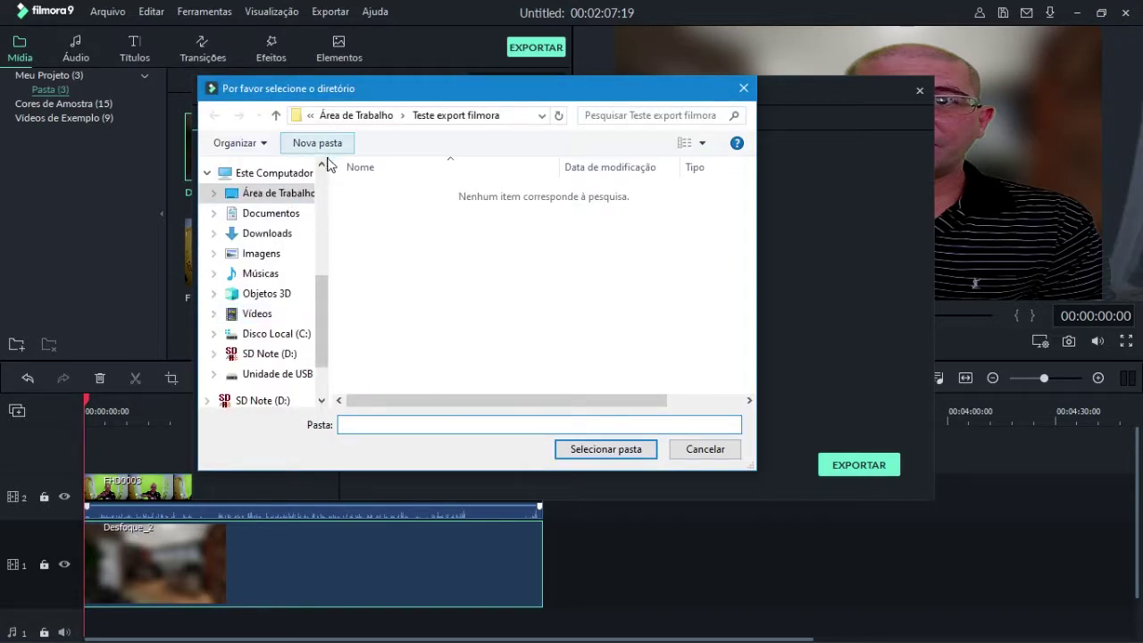
left_click(257, 192)
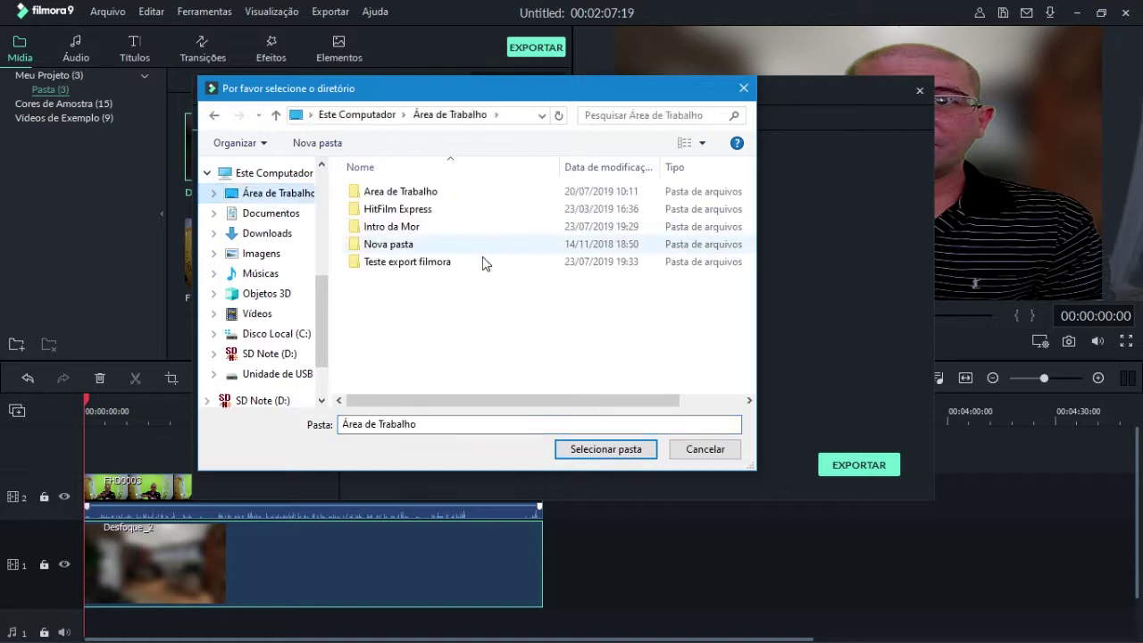
left_click(435, 272)
double_click(435, 272)
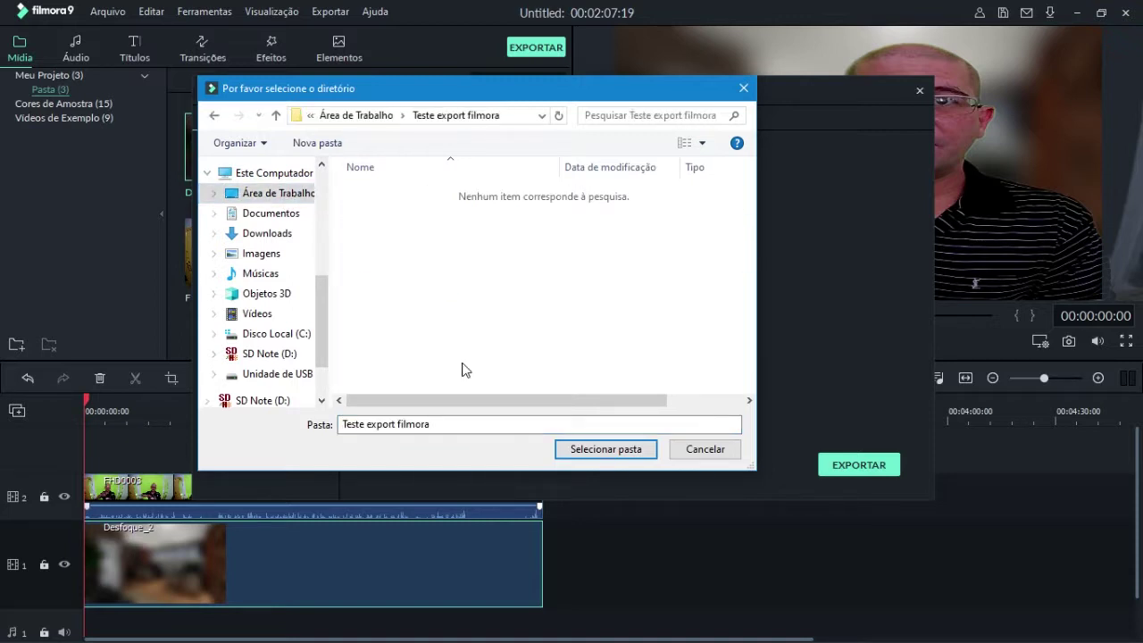
left_click(599, 452)
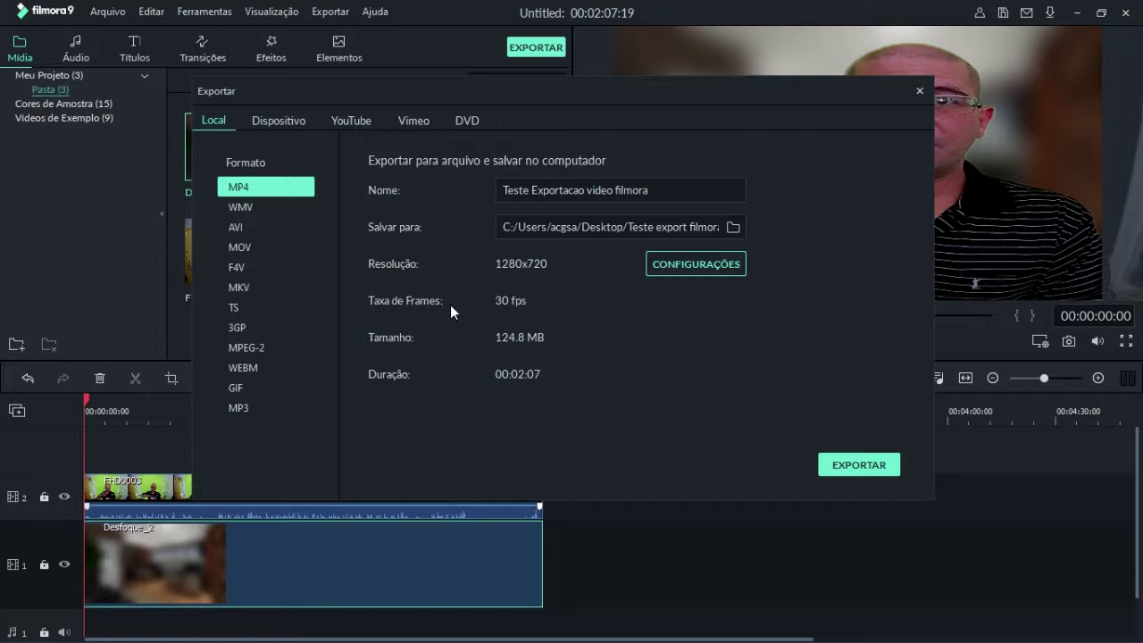
Open the MP4 export settings and examine the available video encoders, resolutions, frame rates and bit rates
left_click(693, 263)
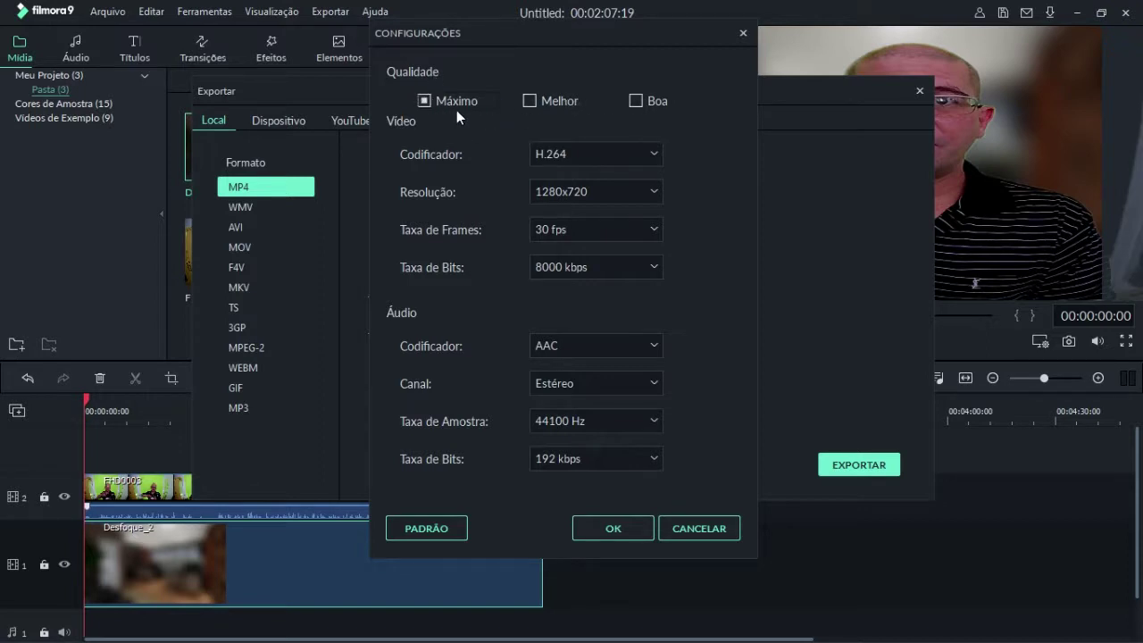
left_click(582, 146)
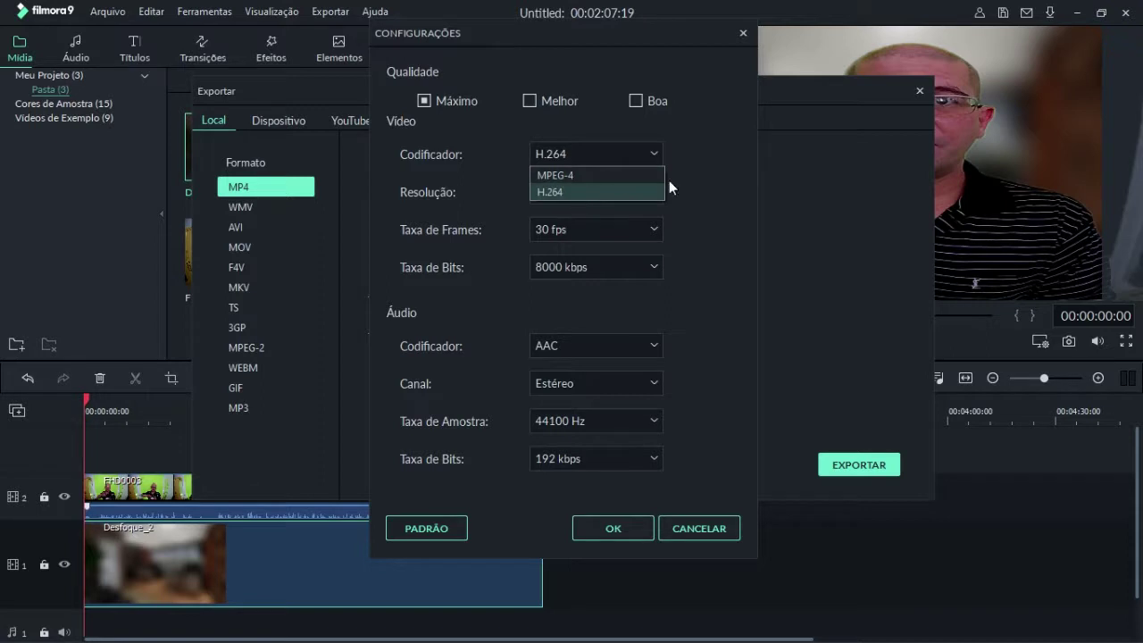
left_click(698, 172)
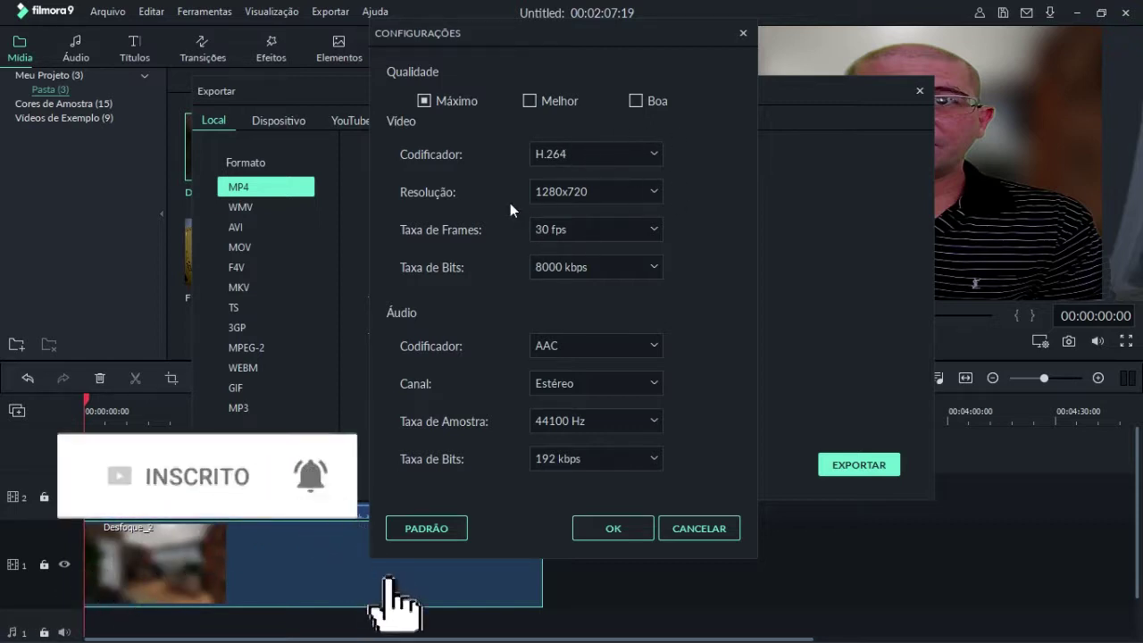
left_click(604, 191)
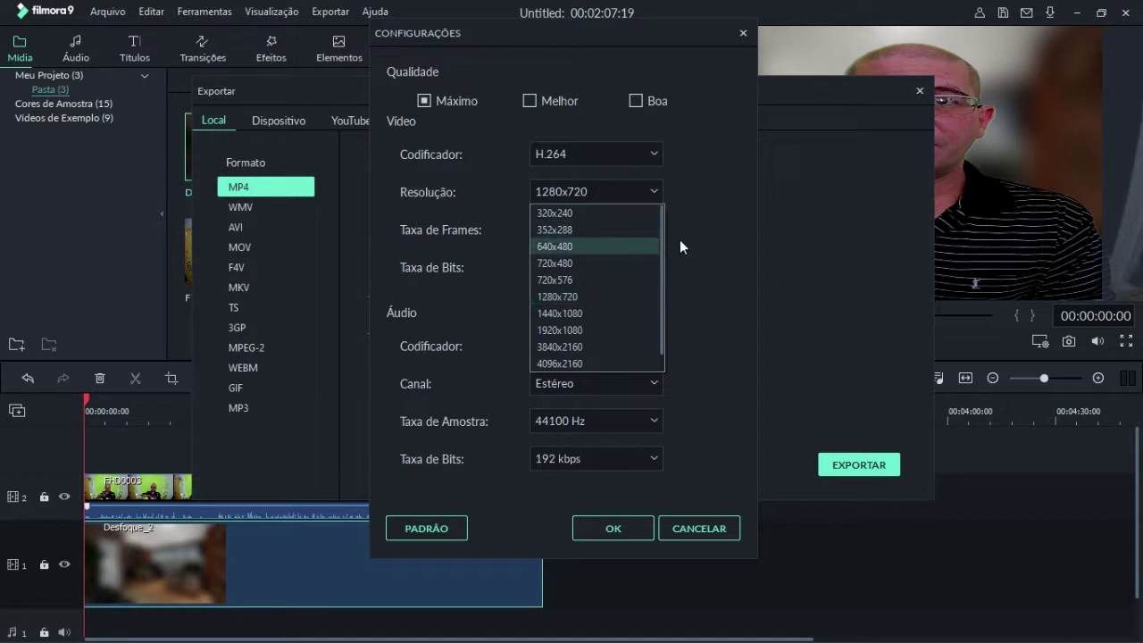
left_click_drag(661, 237, 671, 196)
left_click(661, 192)
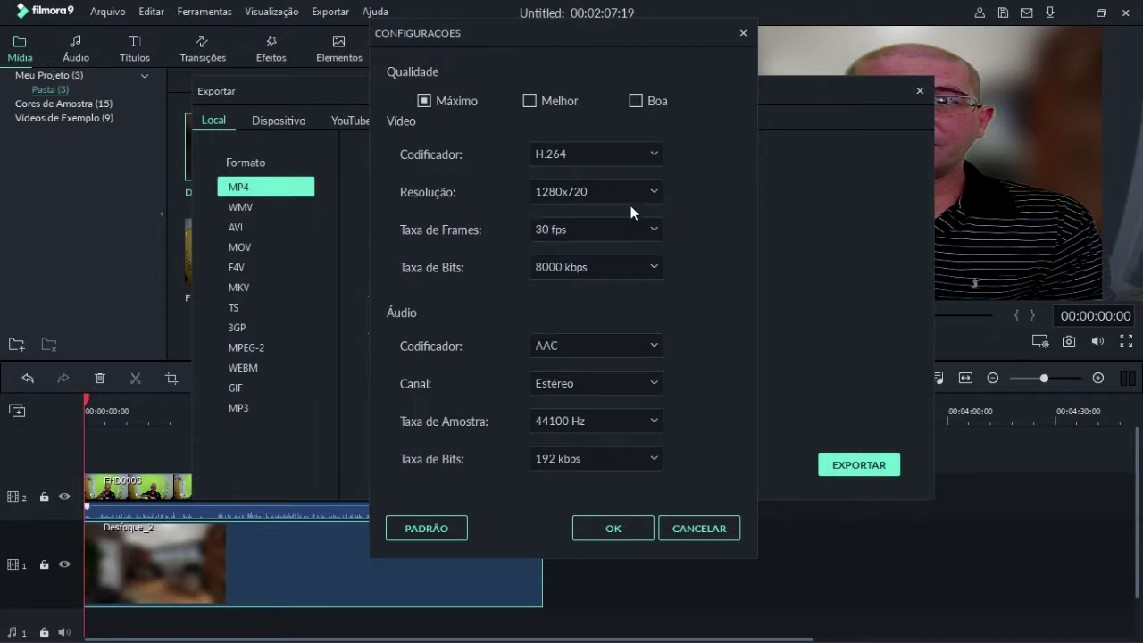
left_click(599, 229)
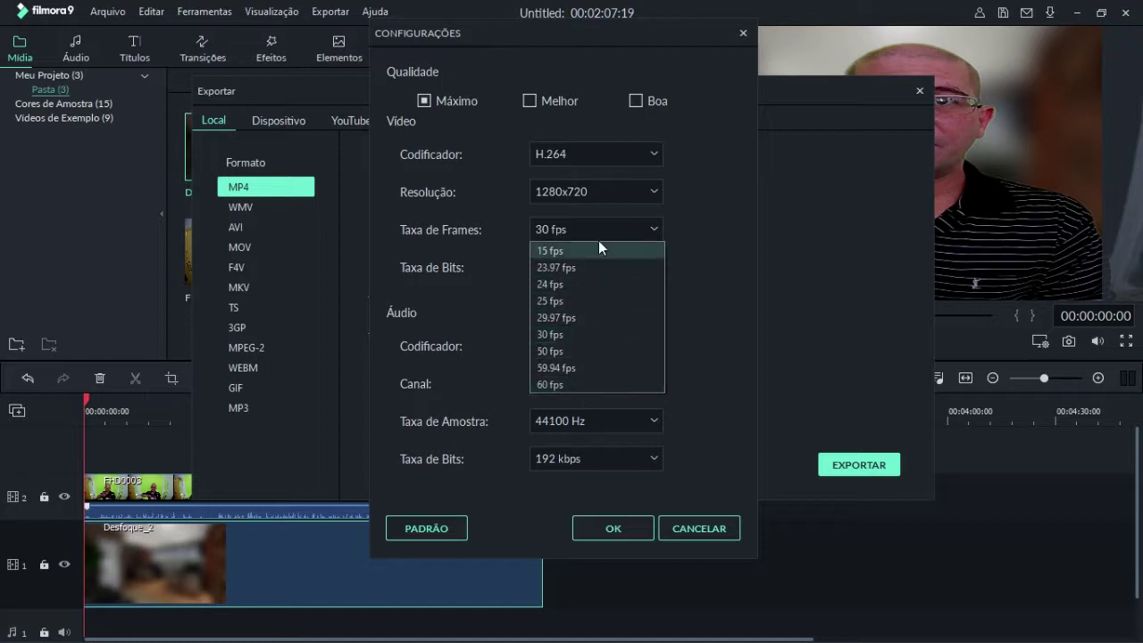
left_click(714, 243)
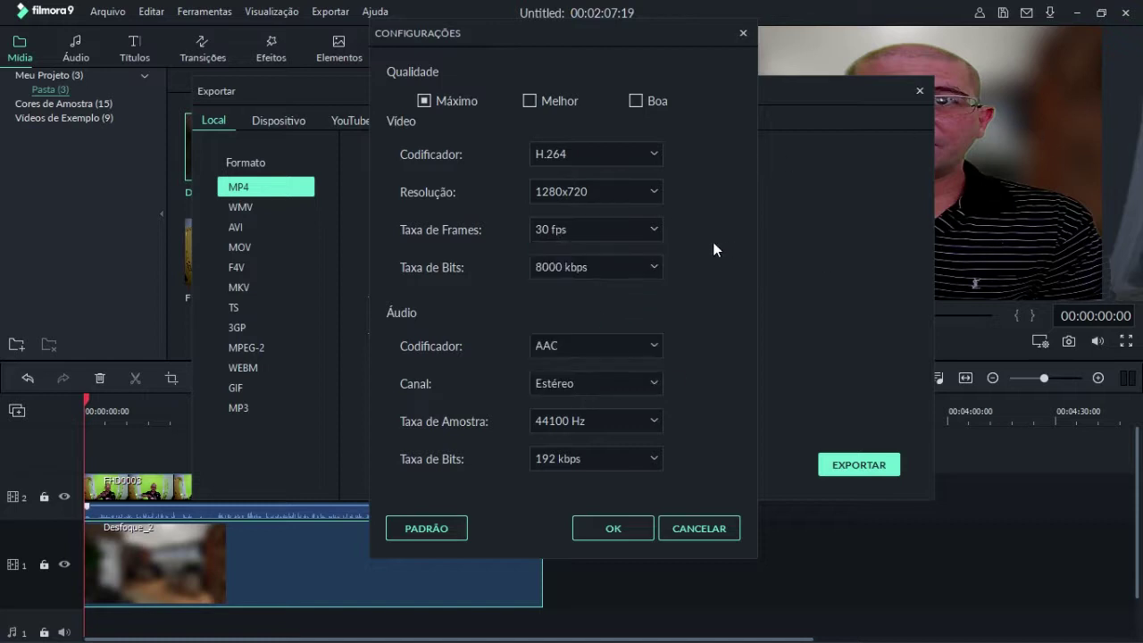
left_click(587, 265)
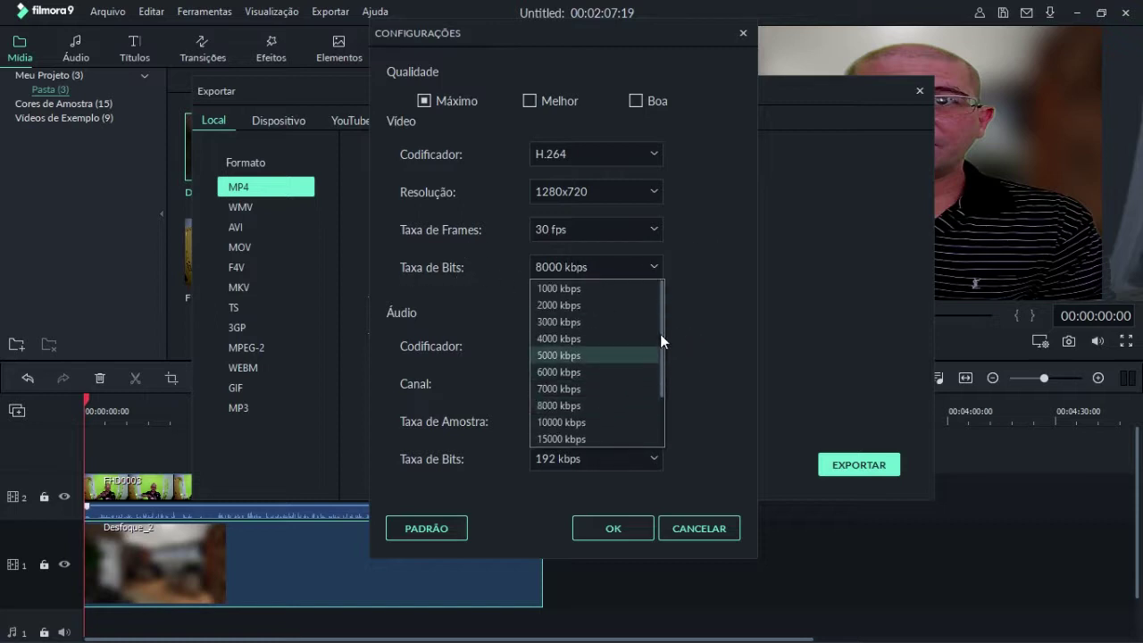
scroll(664, 345, "down", 2)
scroll(668, 364, "up", 2)
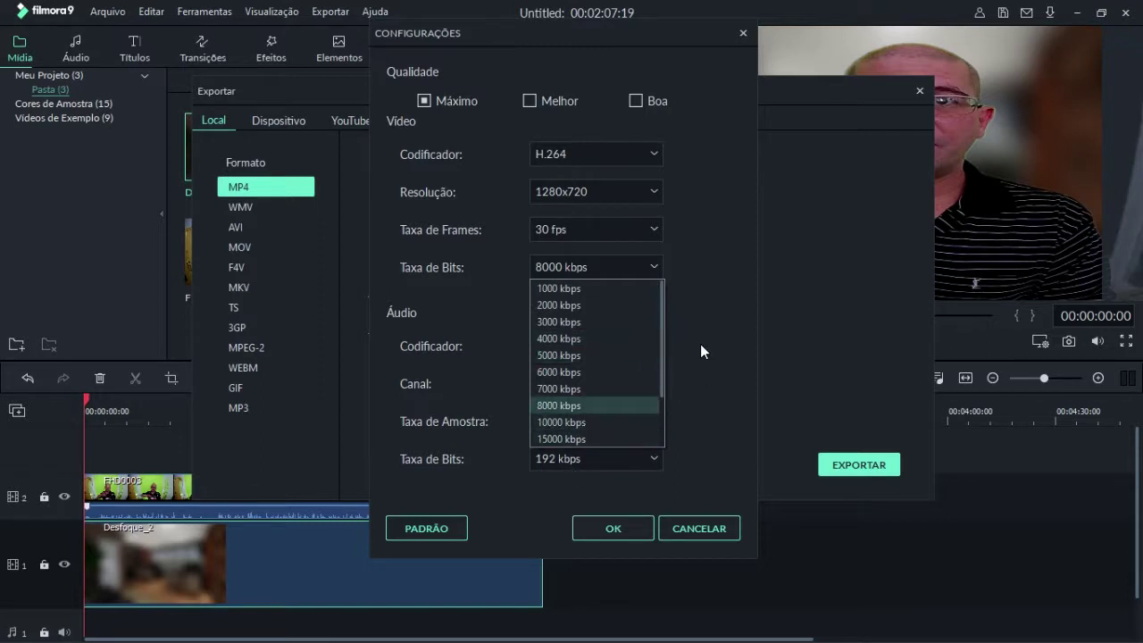
left_click(701, 344)
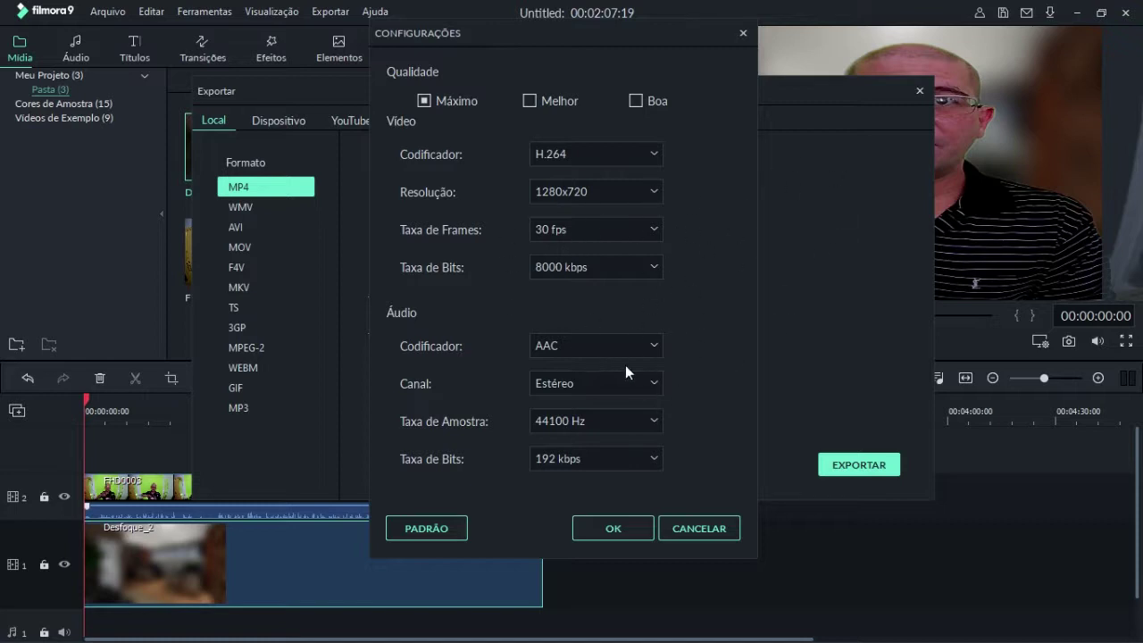
Examine the available audio encoder and channel options in the export settings
left_click(637, 340)
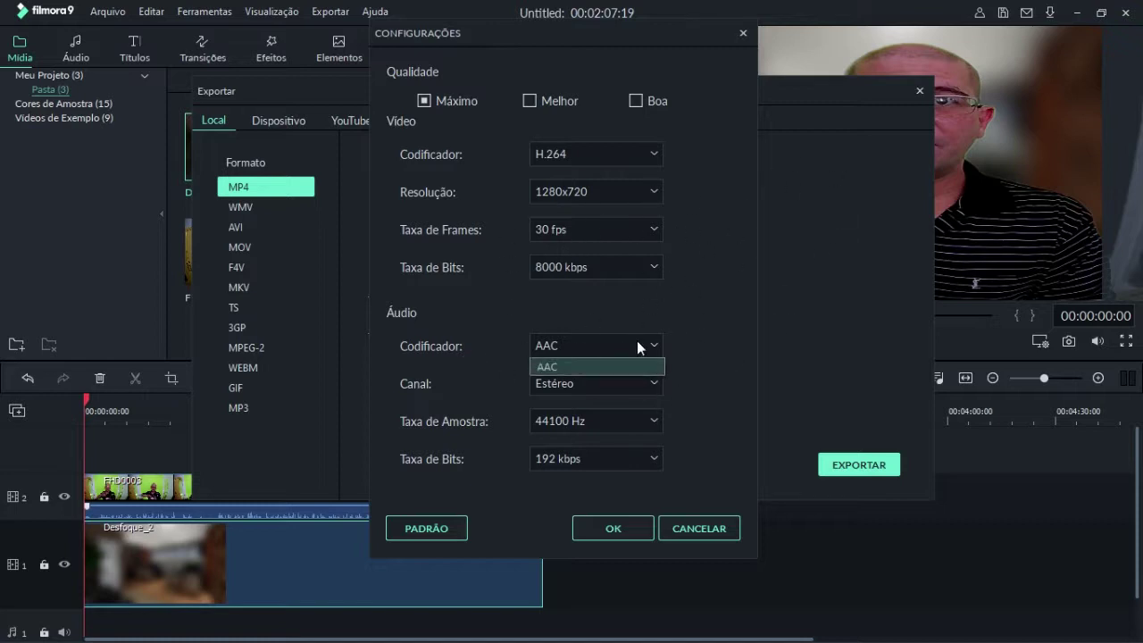
left_click(637, 340)
left_click(637, 341)
left_click(679, 320)
left_click(651, 382)
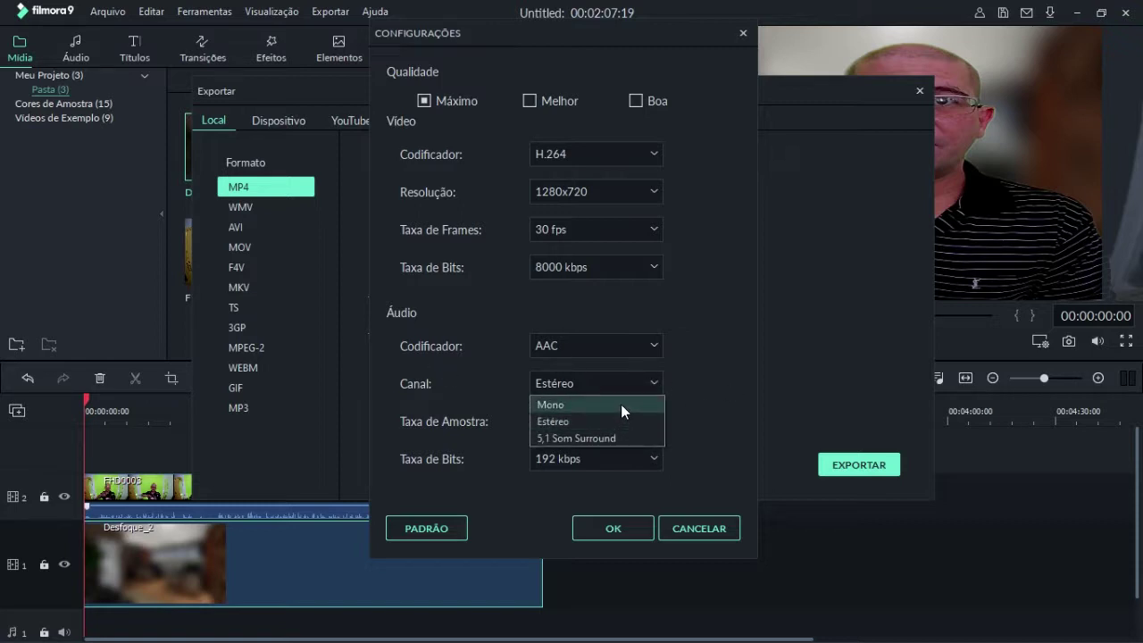
left_click(753, 337)
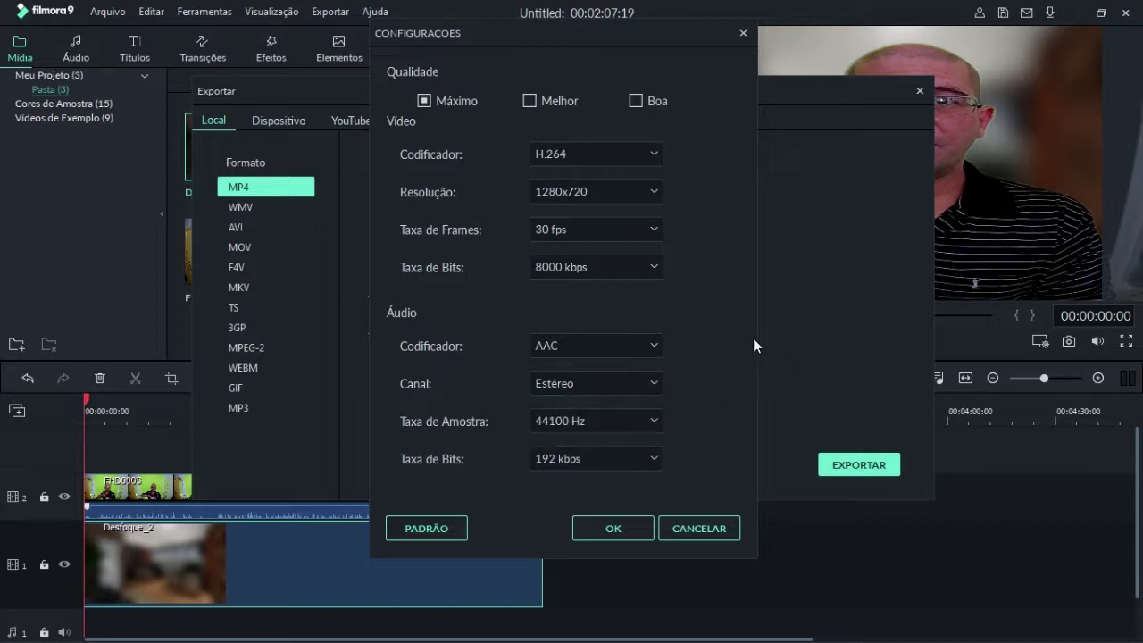
Set the audio sample rate to 48000 Hz, check the audio bit rate choices, and accept the export settings
left_click(596, 421)
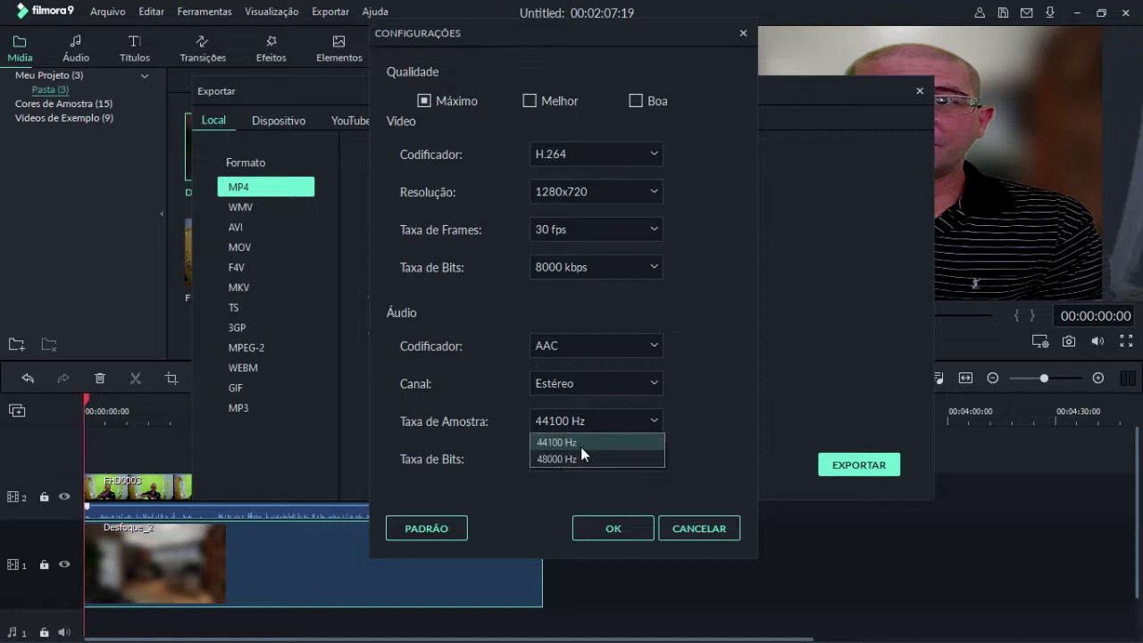
left_click(583, 440)
left_click(580, 460)
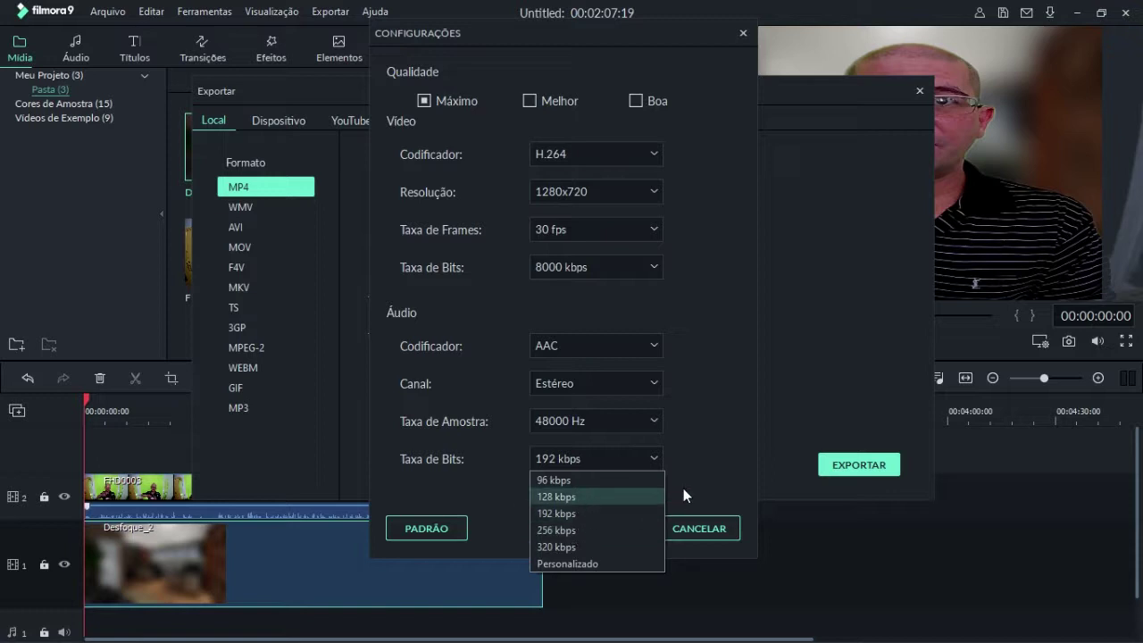
left_click(718, 459)
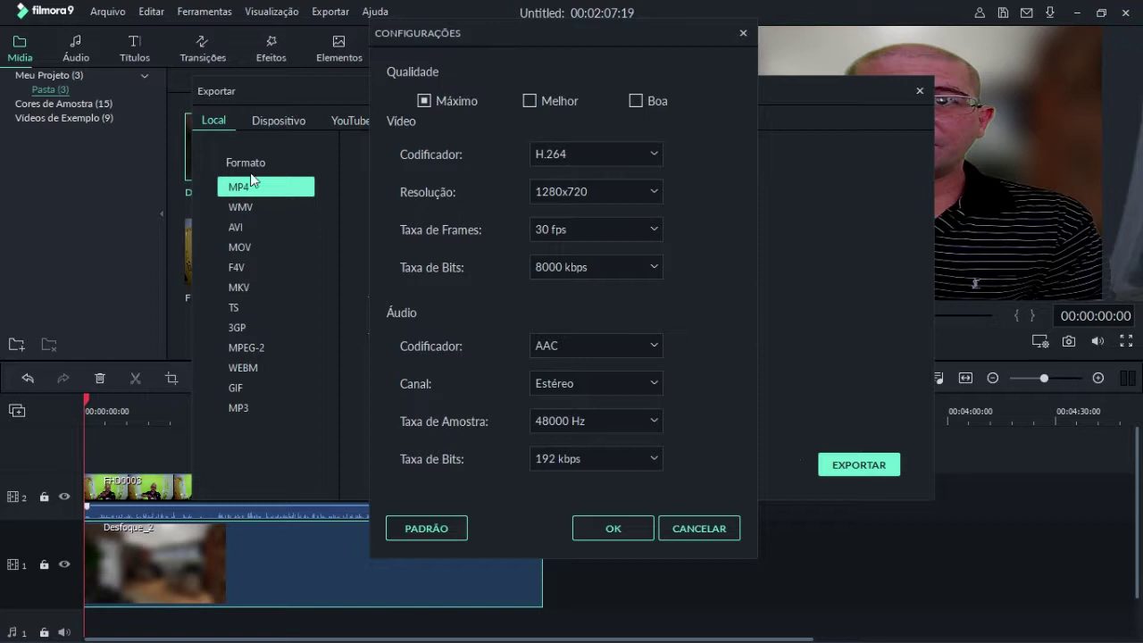
left_click(588, 522)
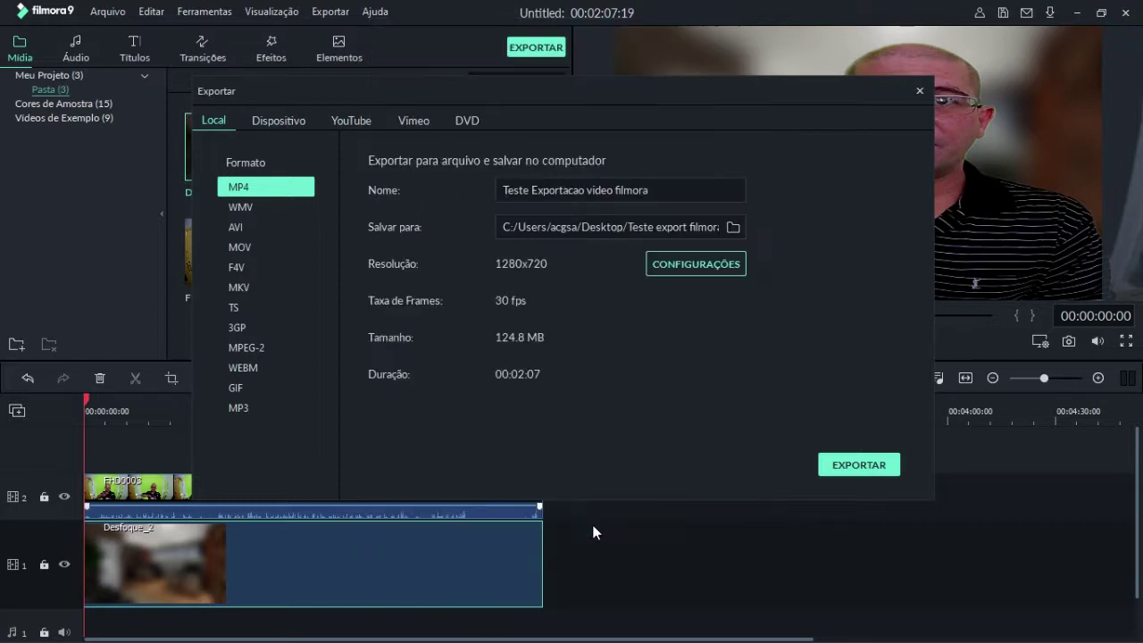
Export the project as an MP4 file and check the available actions for when the conversion finishes
left_click(859, 464)
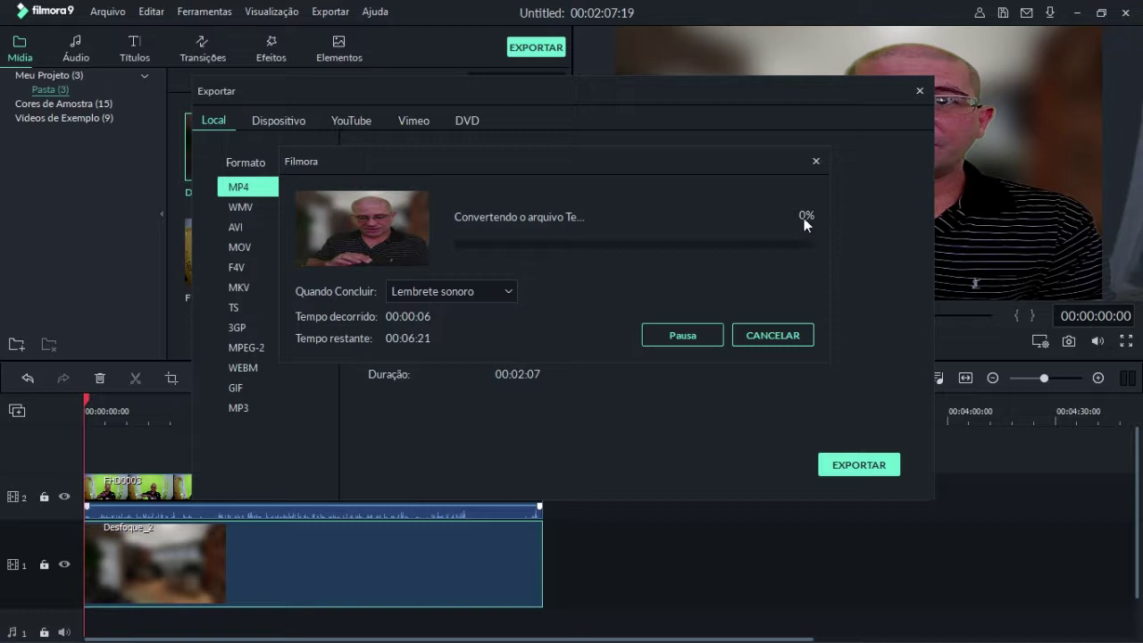
left_click(503, 295)
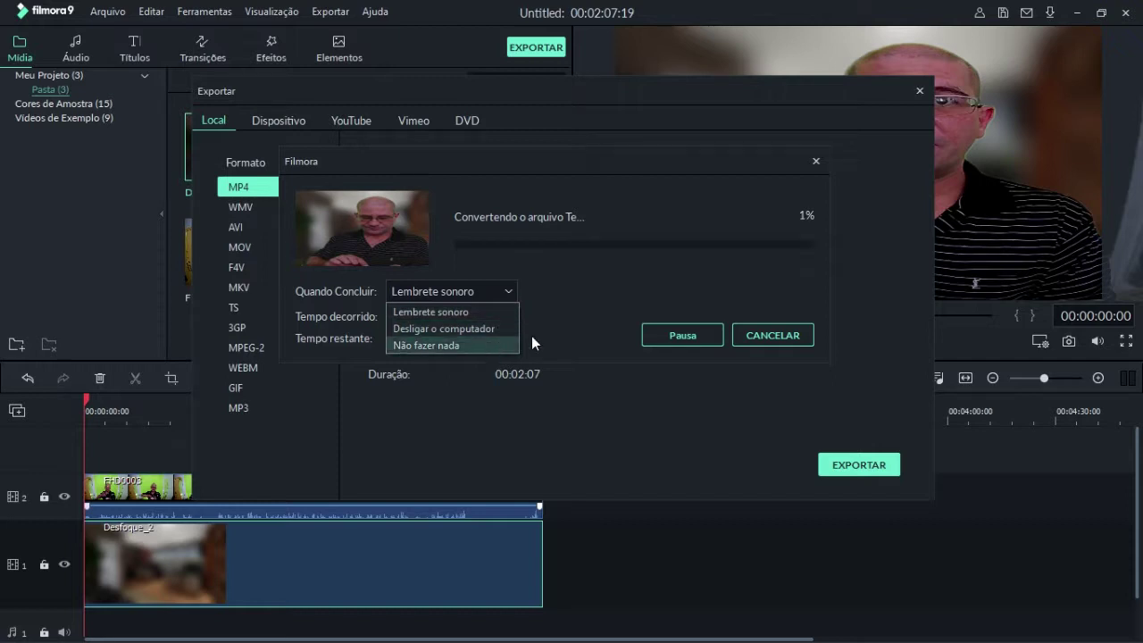
left_click(586, 280)
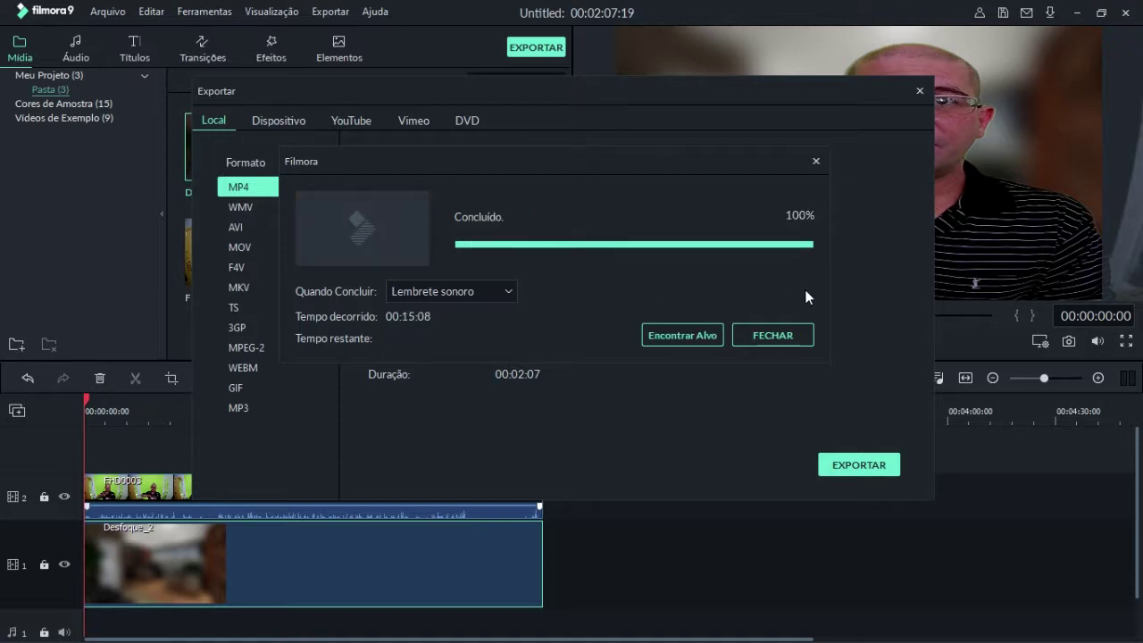
Dismiss the finished conversion, close the export window, and minimize the video editor to reach the desktop
left_click(776, 334)
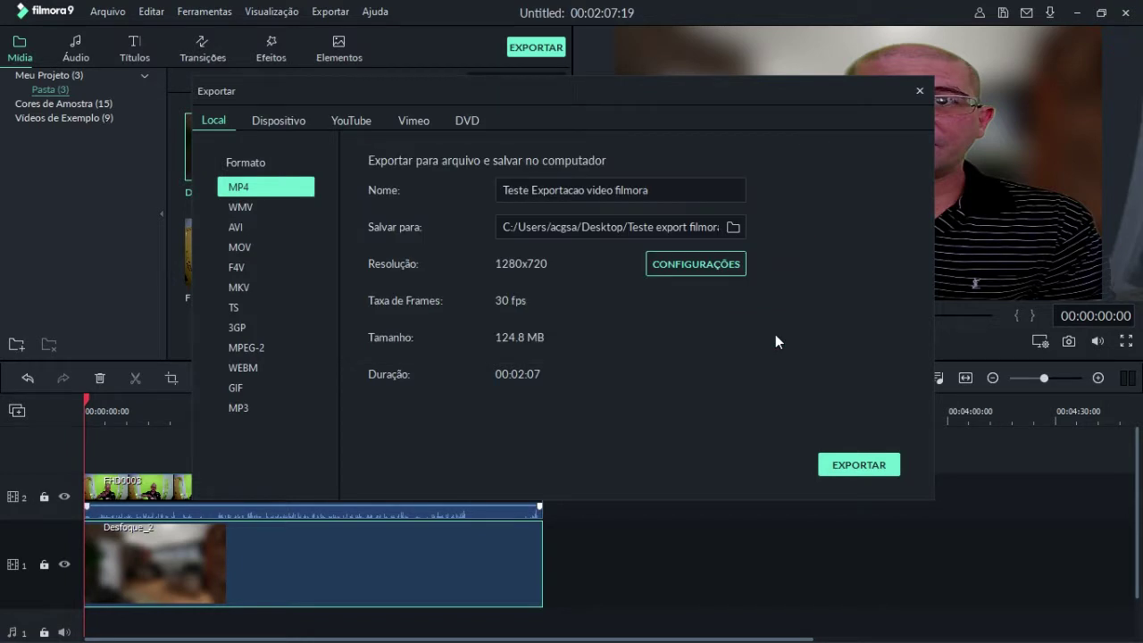
left_click(921, 91)
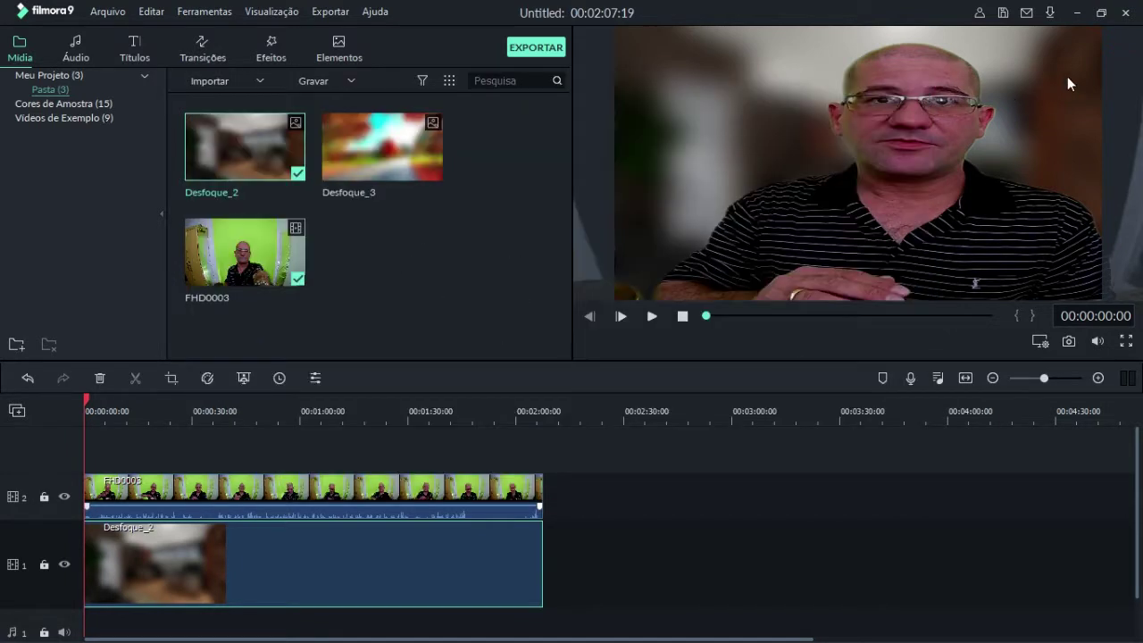
left_click(1079, 12)
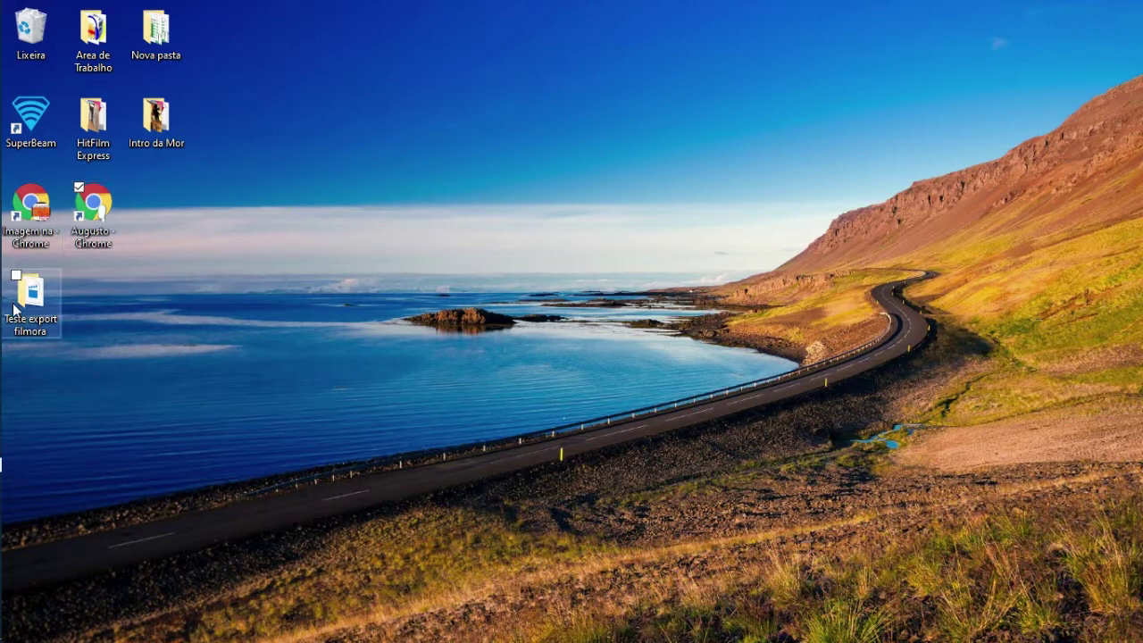
Open the "Teste export filmora" folder on the desktop and play the exported "Teste Exportacao video filmora" video
left_click(39, 298)
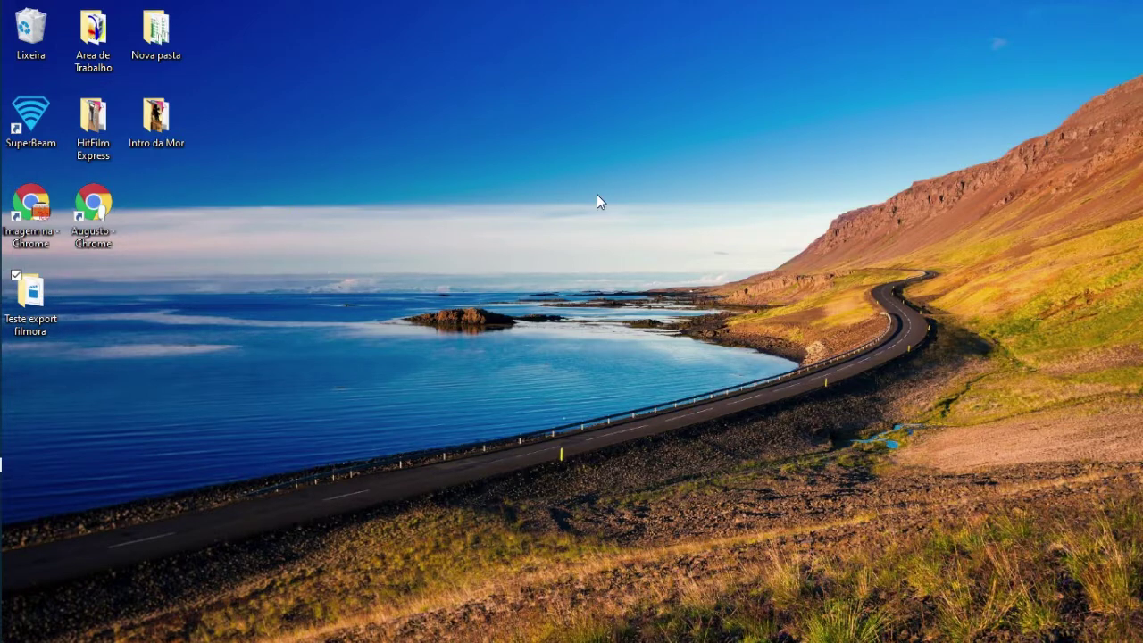
key("Return")
mouse_move(630, 131)
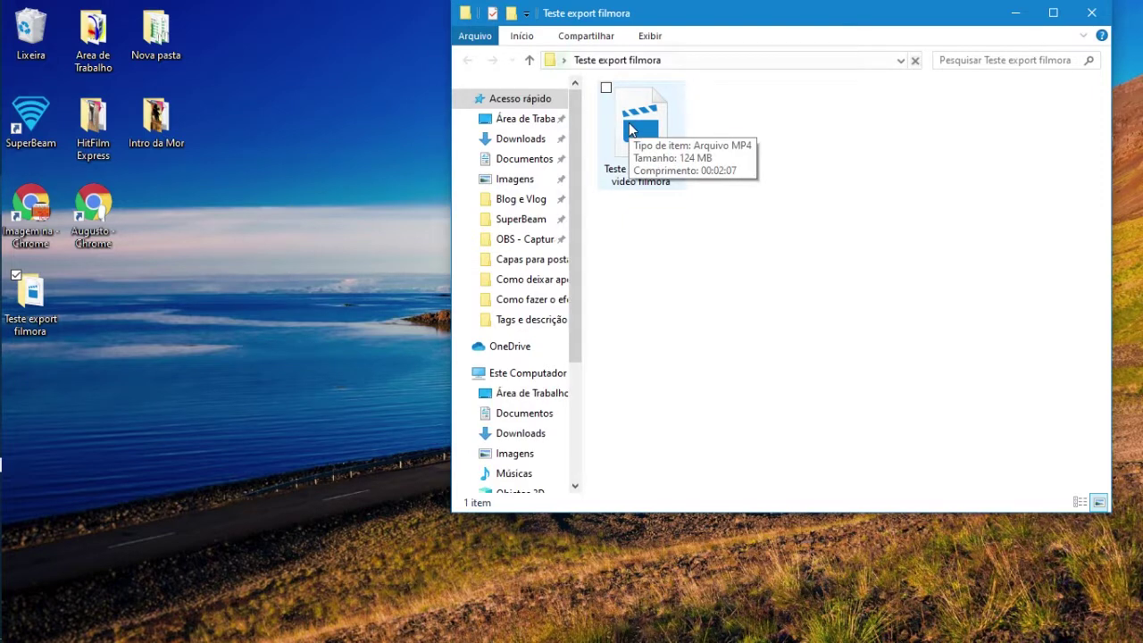
left_click(631, 130)
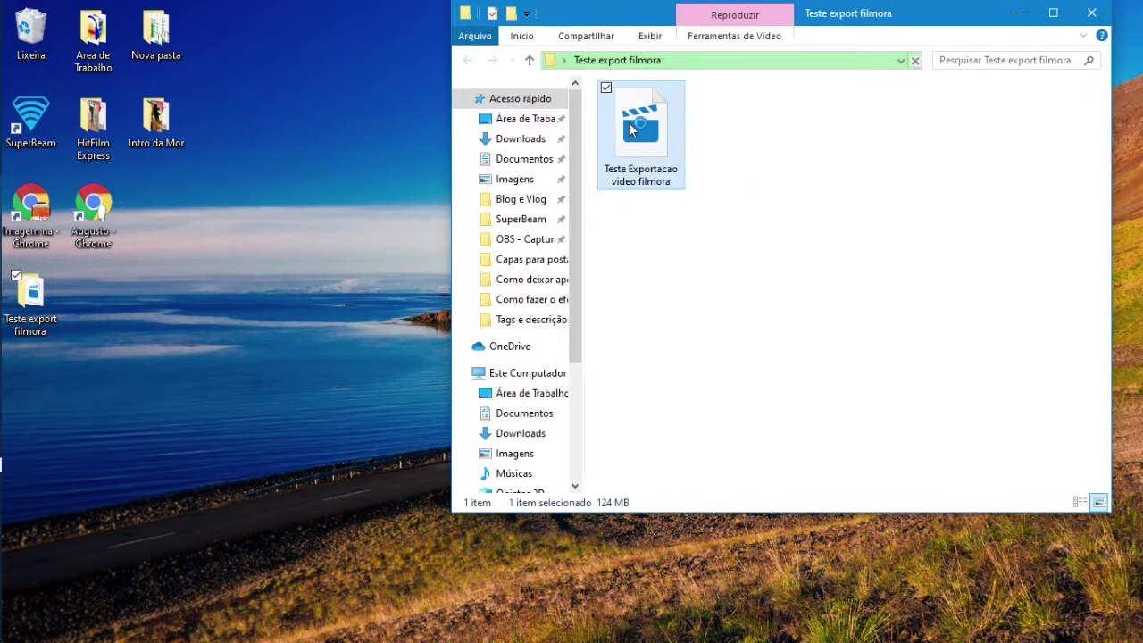
double_click(631, 130)
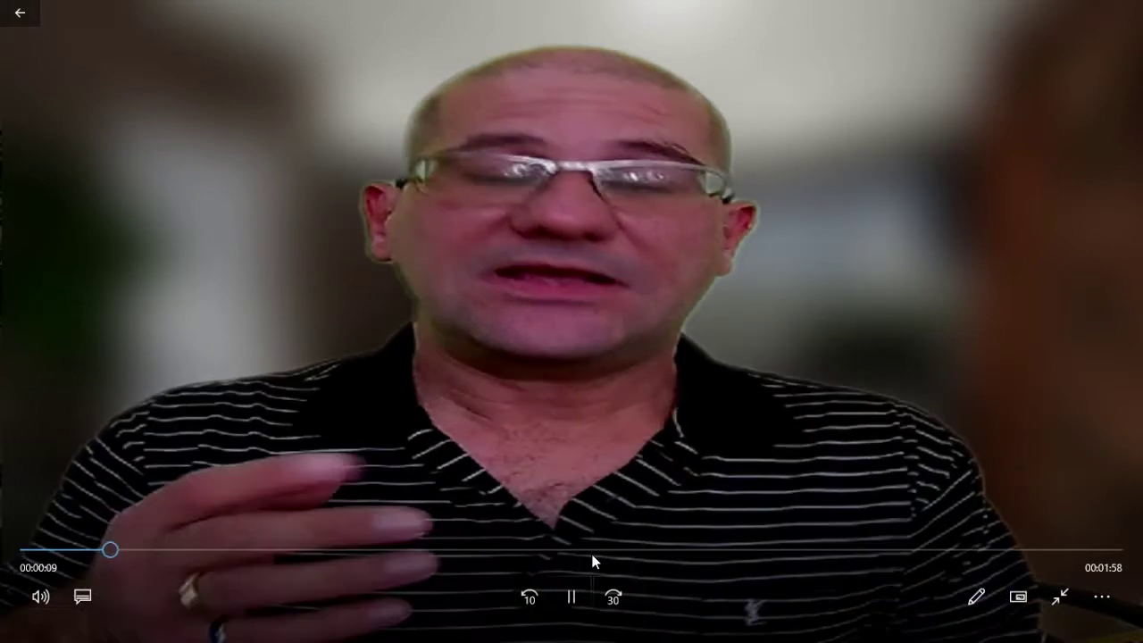
Pause the exported video, then close the video player and the folder window
key("space")
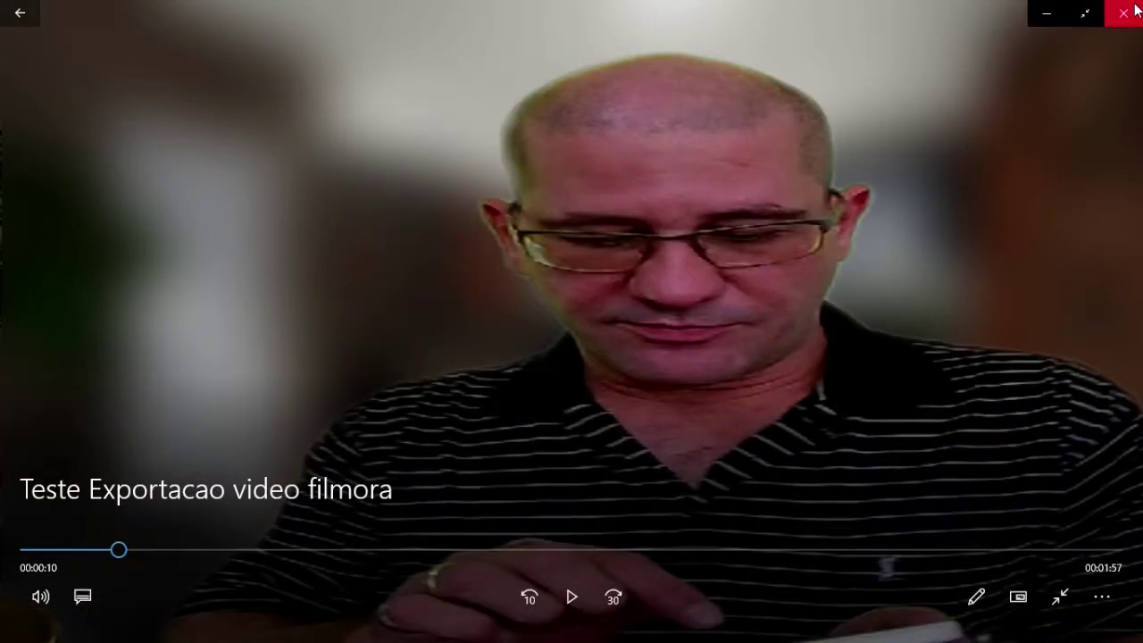
left_click(1137, 11)
left_click(1106, 17)
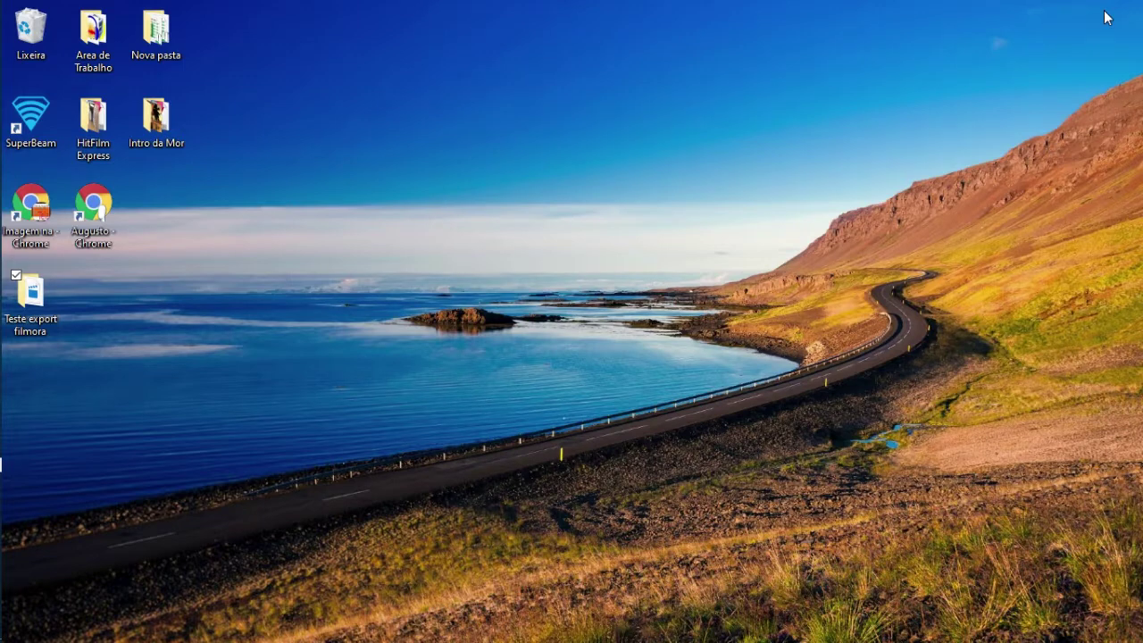